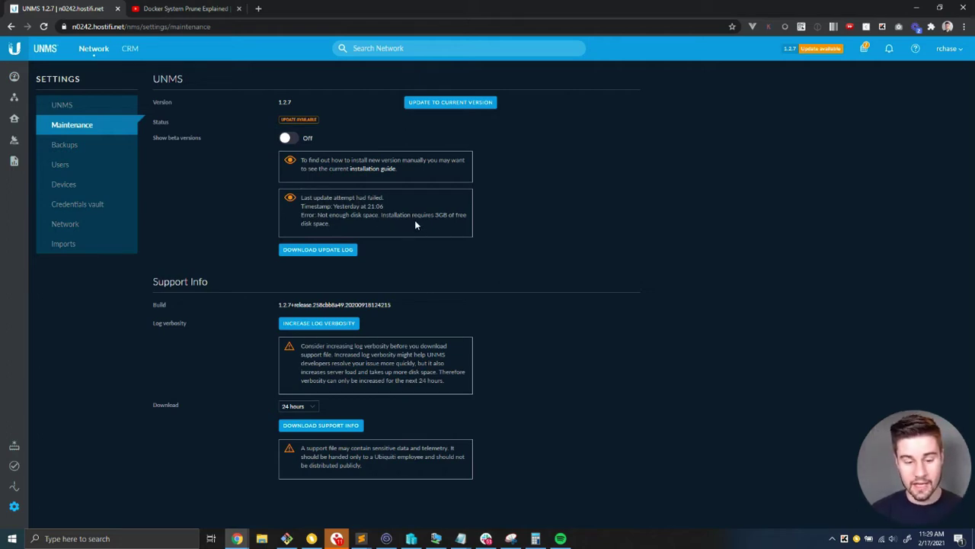
# Switch to the SSH client, connect to the n0242.hostifi.net host and install ncdu with automatic confirmation.
pyautogui.click(386, 539)
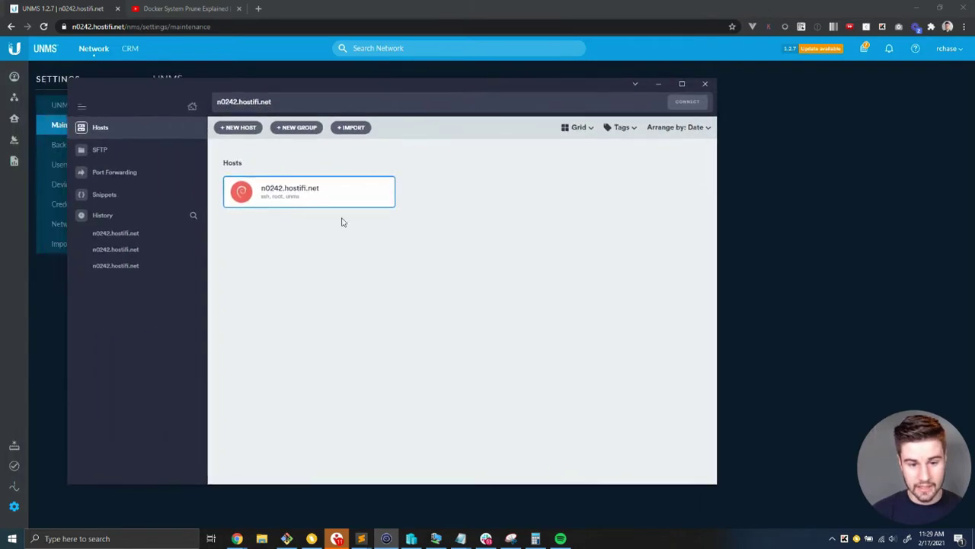
pyautogui.doubleClick(338, 205)
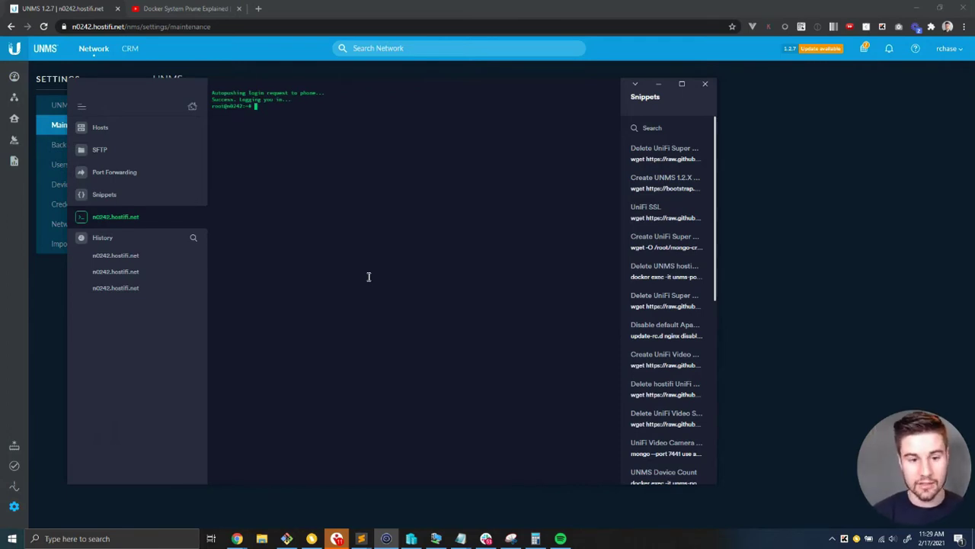
pyautogui.write('apt-get')
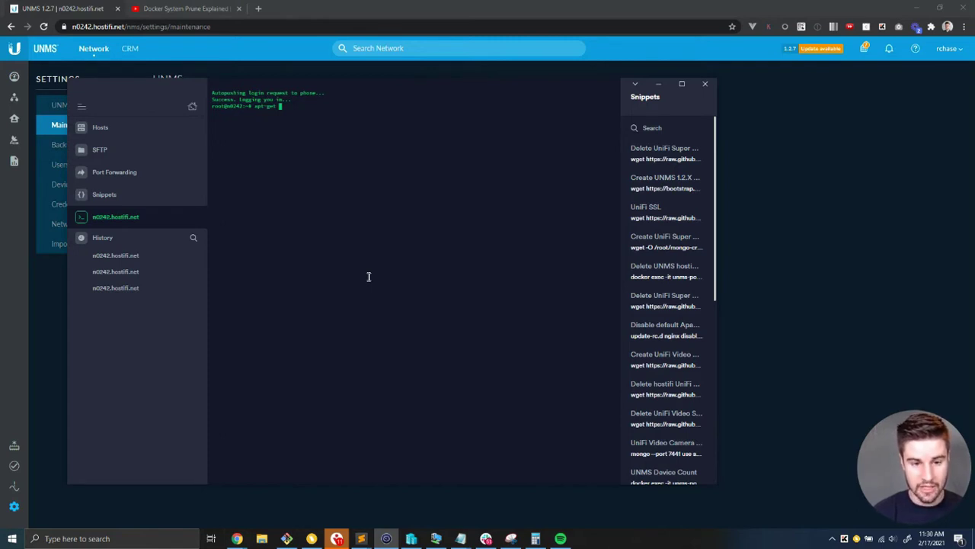
pyautogui.write('install ncdu ')
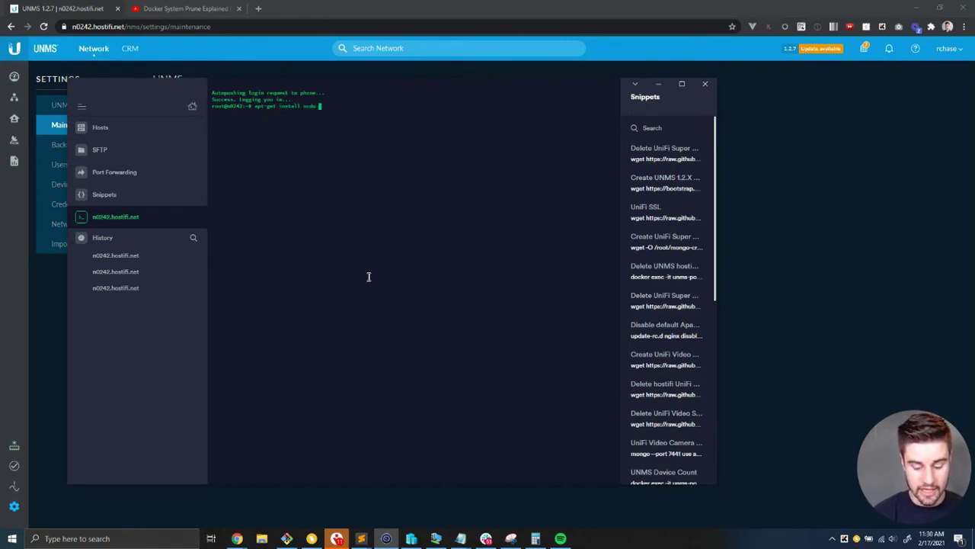
pyautogui.write('-y')
pyautogui.press('Return')
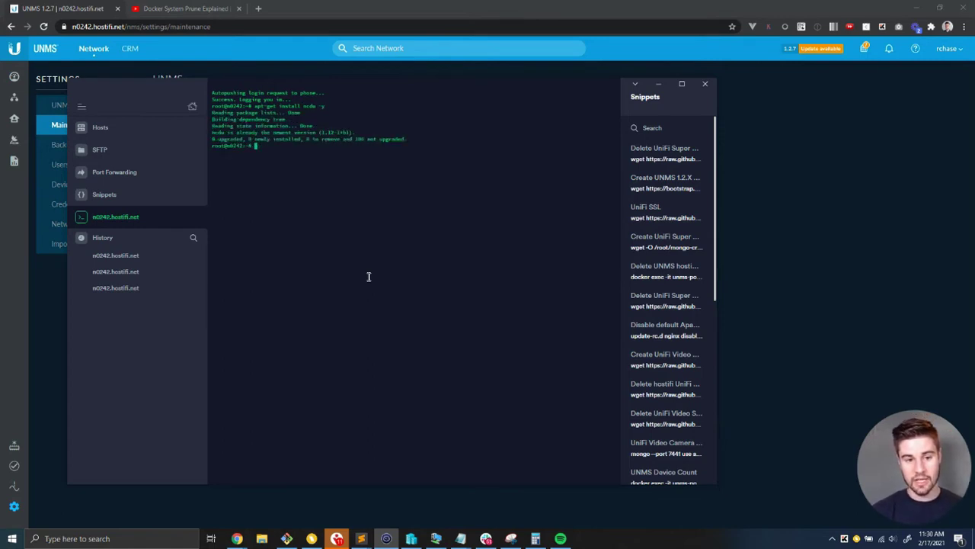
# Scan the whole root filesystem (/) with ncdu and examine the disk usage of its largest top-level directories.
pyautogui.write('ncdu')
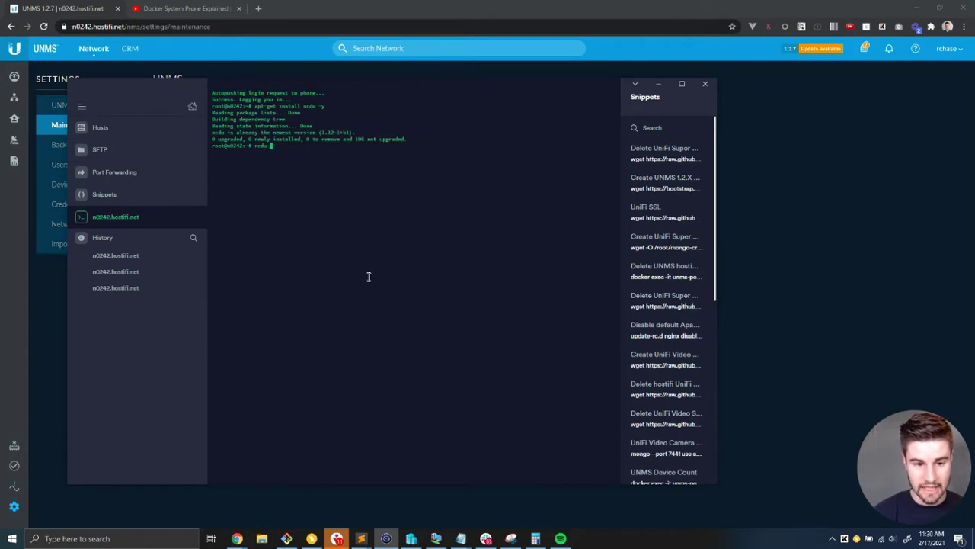
pyautogui.press('Return')
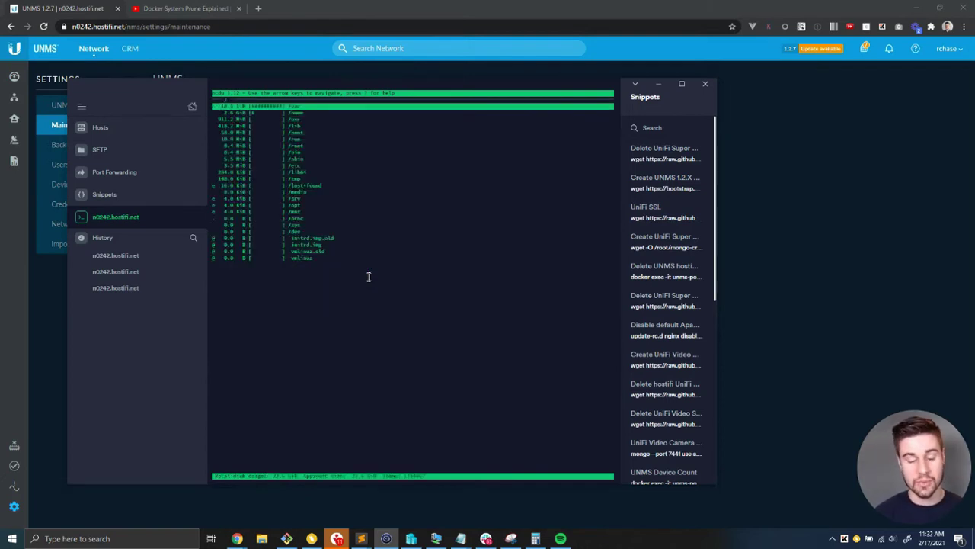
pyautogui.press('Down')
pyautogui.press('Down')
pyautogui.press('Down')
pyautogui.press('Up')
pyautogui.press('Up')
pyautogui.press('Up')
pyautogui.press('Down')
pyautogui.press('Down')
pyautogui.press('Up')
pyautogui.press('Up')
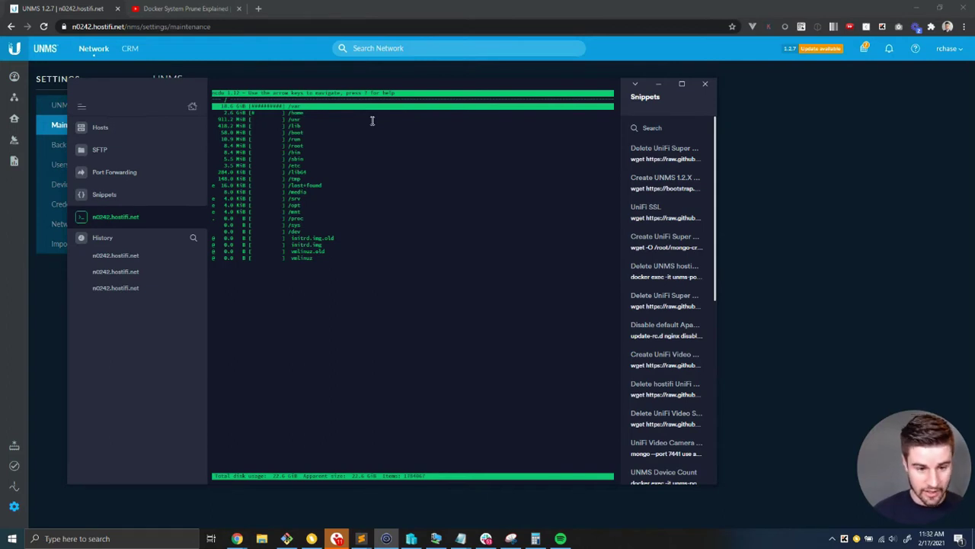
# Drill down in ncdu from /var through lib and docker to the /var/lib/docker/overlay2 directory.
pyautogui.press('Return')
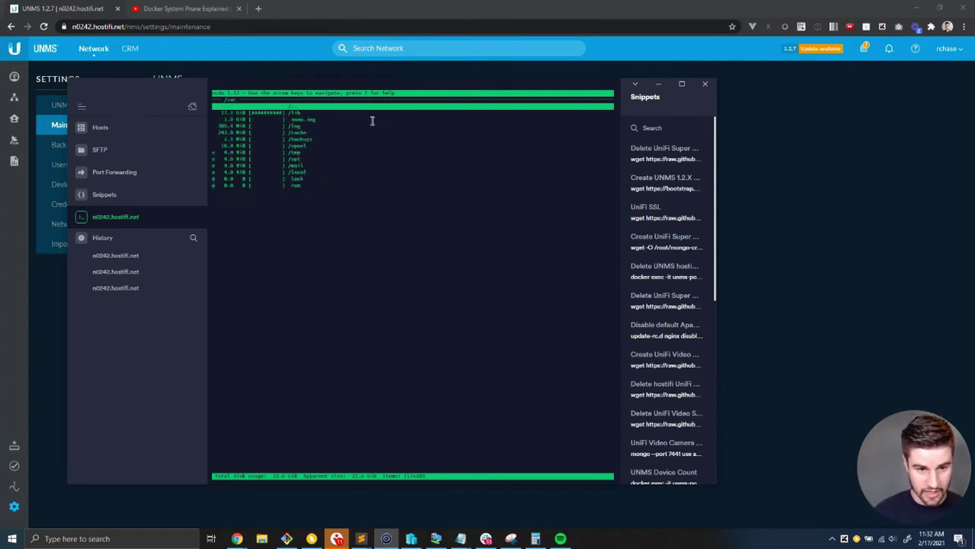
pyautogui.press('Down')
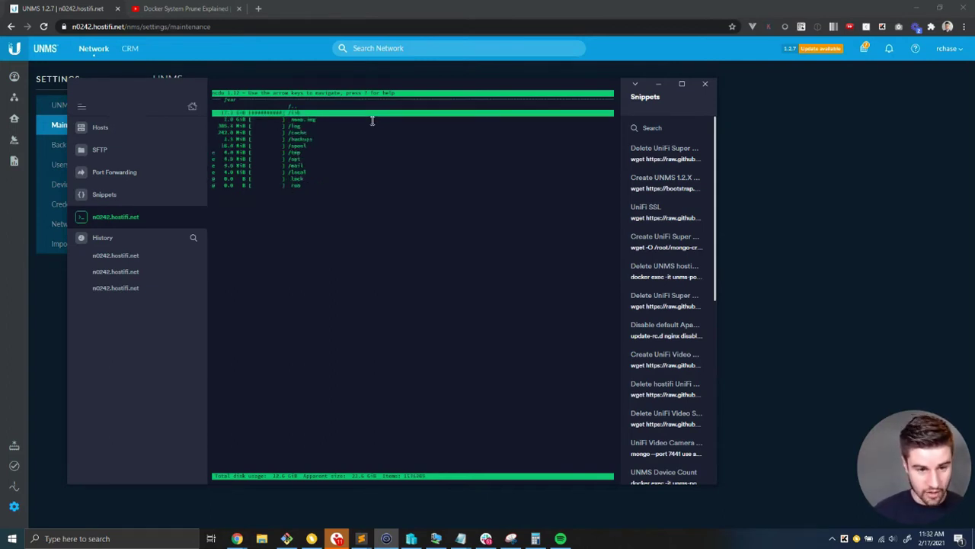
pyautogui.press('Return')
pyautogui.press('Down')
pyautogui.press('Return')
pyautogui.press('Down')
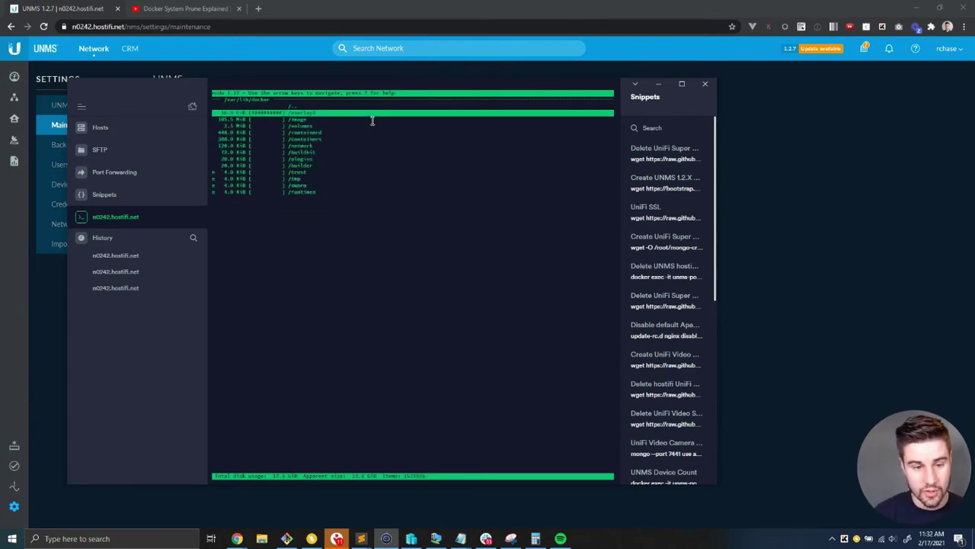
pyautogui.press('Return')
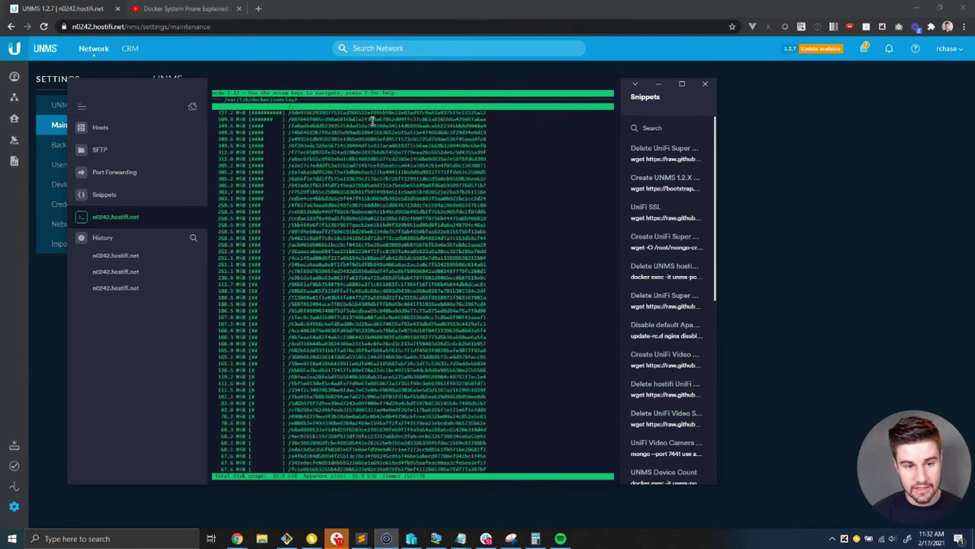
# Examine the sizes of the subdirectories in /var/lib/docker/overlay2 and quit ncdu.
pyautogui.press('Down')
pyautogui.press('Down')
pyautogui.press('Down')
pyautogui.press('Down')
pyautogui.press('Down')
pyautogui.press('Down')
pyautogui.press('Down')
pyautogui.press('Down')
pyautogui.press('Down')
pyautogui.press('Down')
pyautogui.press('Down')
pyautogui.press('Down')
pyautogui.press('Down')
pyautogui.press('Down')
pyautogui.press('Down')
pyautogui.press('Down')
pyautogui.press('Down')
pyautogui.press('Down')
pyautogui.press('Down')
pyautogui.press('Down')
pyautogui.press('Down')
pyautogui.press('Down')
pyautogui.press('Down')
pyautogui.press('Down')
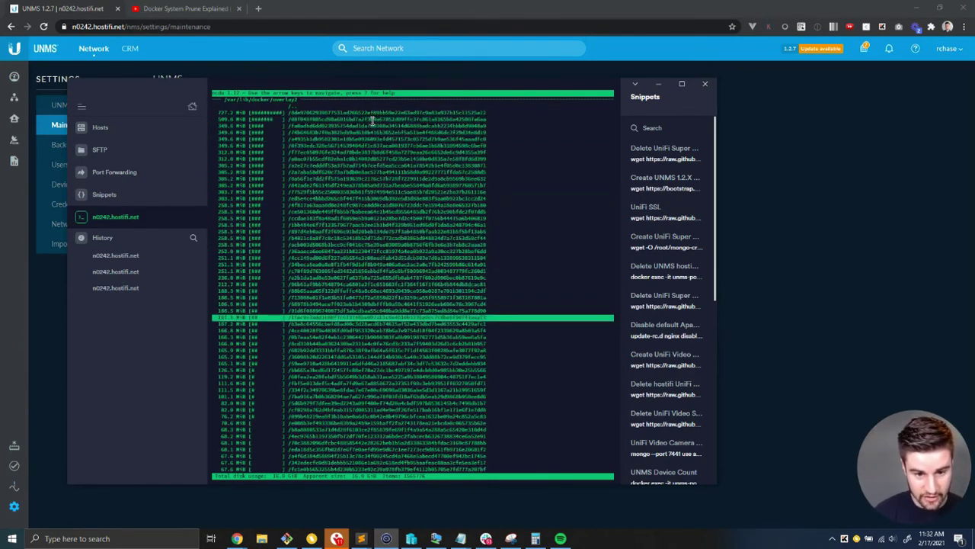
pyautogui.press('Up')
pyautogui.press('Up')
pyautogui.press('Up')
pyautogui.press('Up')
pyautogui.press('Up')
pyautogui.press('Up')
pyautogui.press('Up')
pyautogui.press('Up')
pyautogui.press('Up')
pyautogui.press('Up')
pyautogui.press('Up')
pyautogui.press('Up')
pyautogui.press('Up')
pyautogui.press('Up')
pyautogui.press('Up')
pyautogui.press('Up')
pyautogui.press('Up')
pyautogui.press('Up')
pyautogui.press('Up')
pyautogui.press('Up')
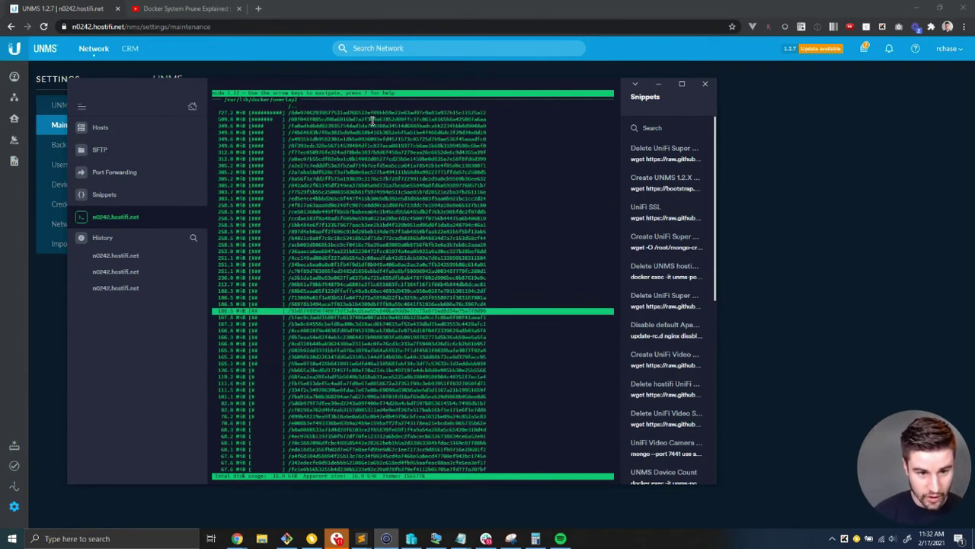
pyautogui.press('Down')
pyautogui.press('Down')
pyautogui.press('Down')
pyautogui.press('Down')
pyautogui.press('Down')
pyautogui.press('Down')
pyautogui.press('Down')
pyautogui.press('Down')
pyautogui.press('Down')
pyautogui.press('Down')
pyautogui.press('Down')
pyautogui.press('Down')
pyautogui.press('Down')
pyautogui.press('Down')
pyautogui.press('Down')
pyautogui.press('Down')
pyautogui.press('Down')
pyautogui.press('Down')
pyautogui.press('Down')
pyautogui.press('Down')
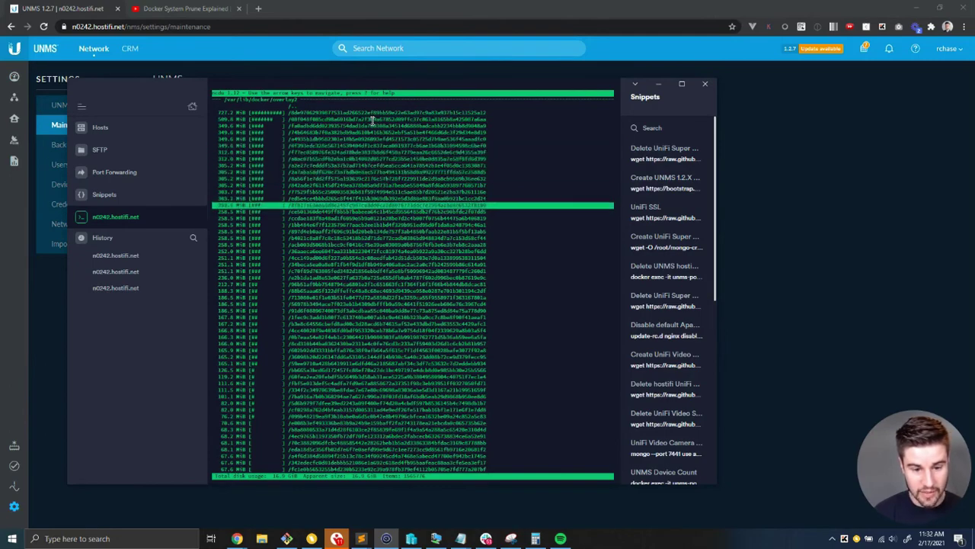
pyautogui.press('Down')
pyautogui.press('Down')
pyautogui.press('Down')
pyautogui.press('Down')
pyautogui.press('Down')
pyautogui.press('Down')
pyautogui.press('Down')
pyautogui.press('Down')
pyautogui.press('Down')
pyautogui.press('Down')
pyautogui.press('Down')
pyautogui.press('Down')
pyautogui.press('Down')
pyautogui.press('Down')
pyautogui.press('Down')
pyautogui.press('Down')
pyautogui.press('Down')
pyautogui.press('Down')
pyautogui.press('Down')
pyautogui.press('Down')
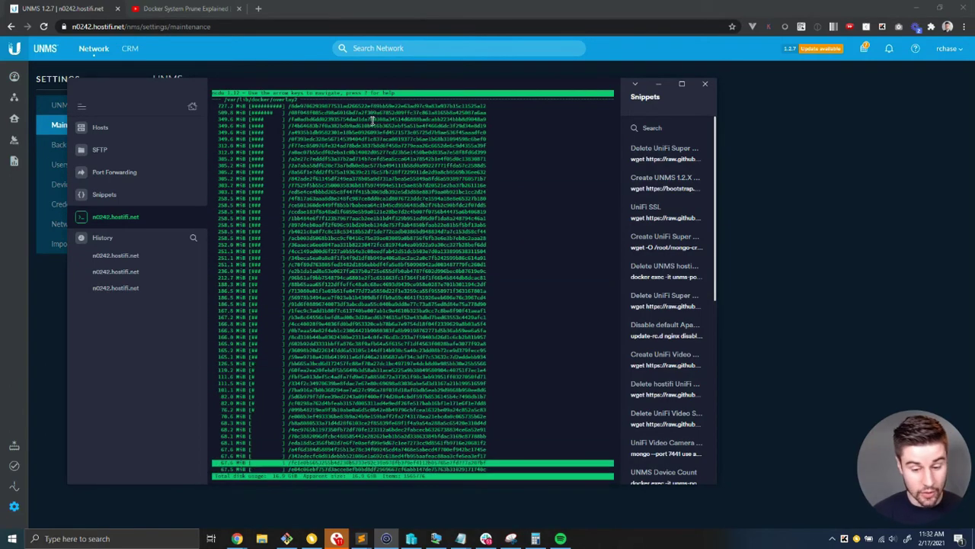
pyautogui.press('Down')
pyautogui.press('Down')
pyautogui.press('Down')
pyautogui.press('Down')
pyautogui.press('Down')
pyautogui.press('Down')
pyautogui.press('Down')
pyautogui.press('Down')
pyautogui.press('Down')
pyautogui.press('Down')
pyautogui.press('Down')
pyautogui.press('Down')
pyautogui.press('Down')
pyautogui.press('Down')
pyautogui.press('Down')
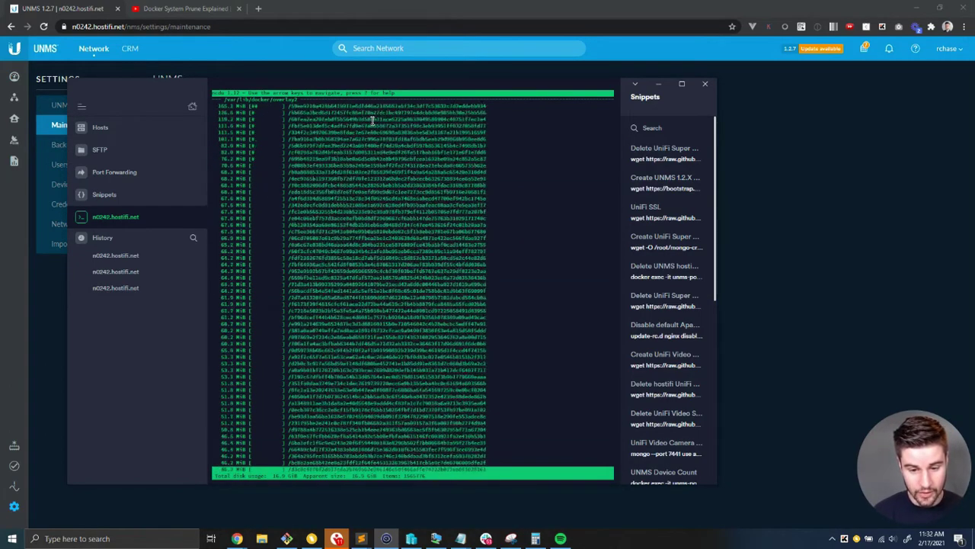
pyautogui.press('q')
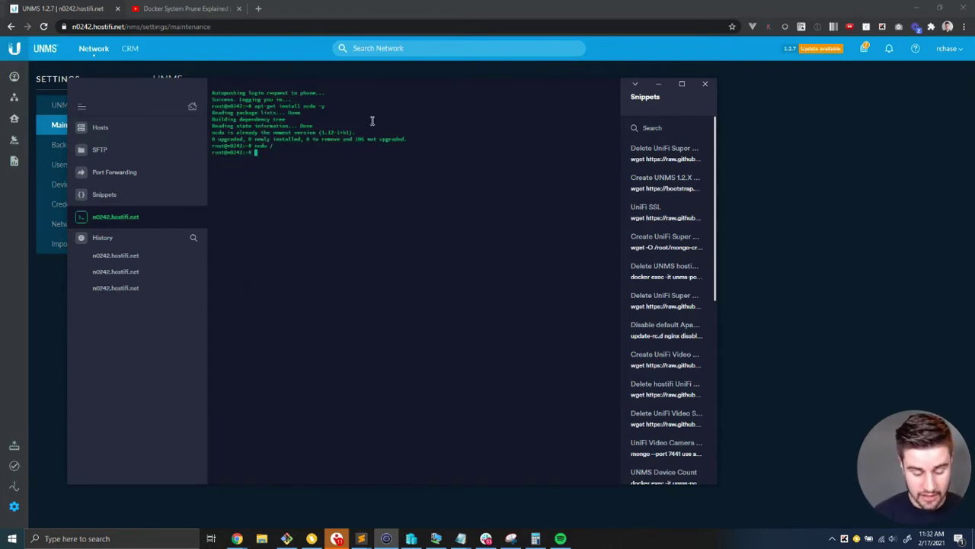
# Read the Docker System Prune article in the browser and return to the UNMS maintenance page.
pyautogui.moveTo(460, 538)
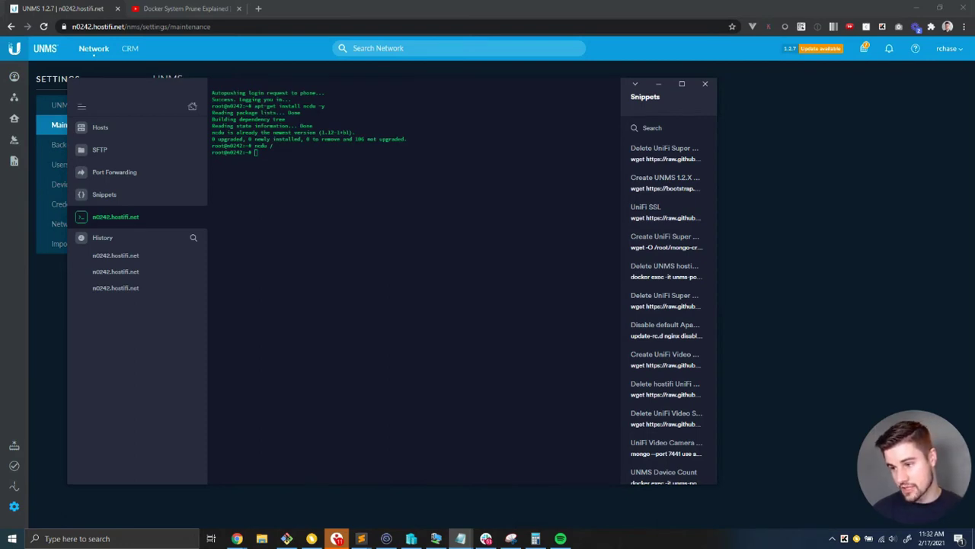
pyautogui.click(206, 9)
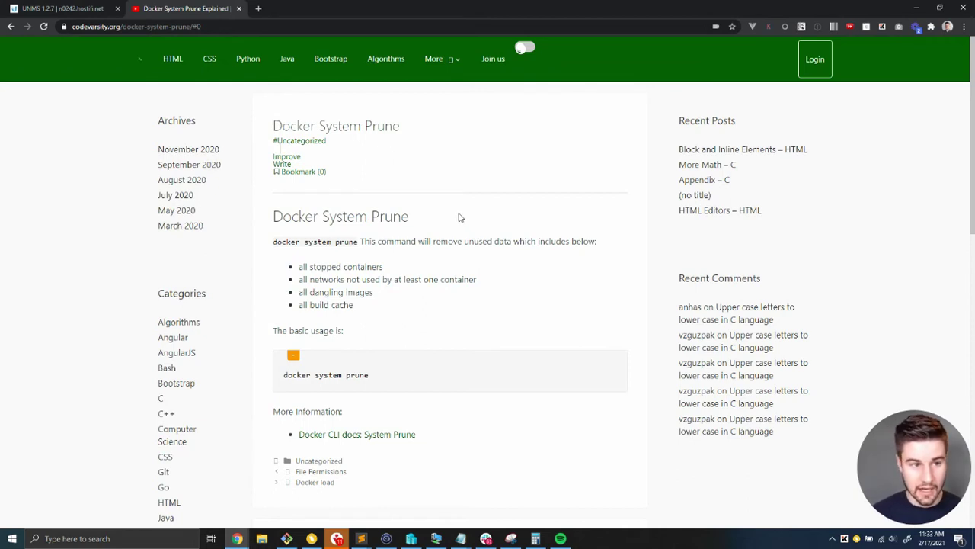
pyautogui.click(105, 6)
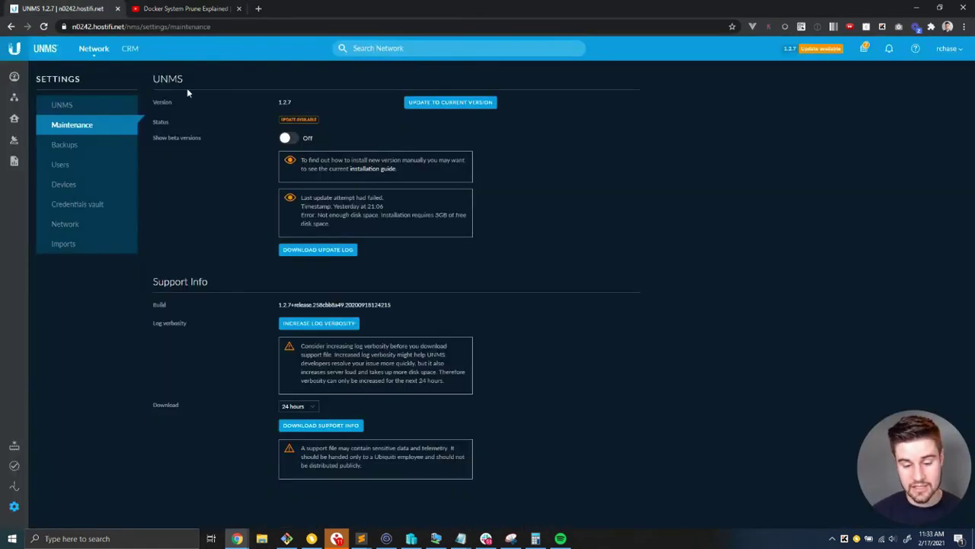
pyautogui.moveTo(460, 538)
pyautogui.click(500, 488)
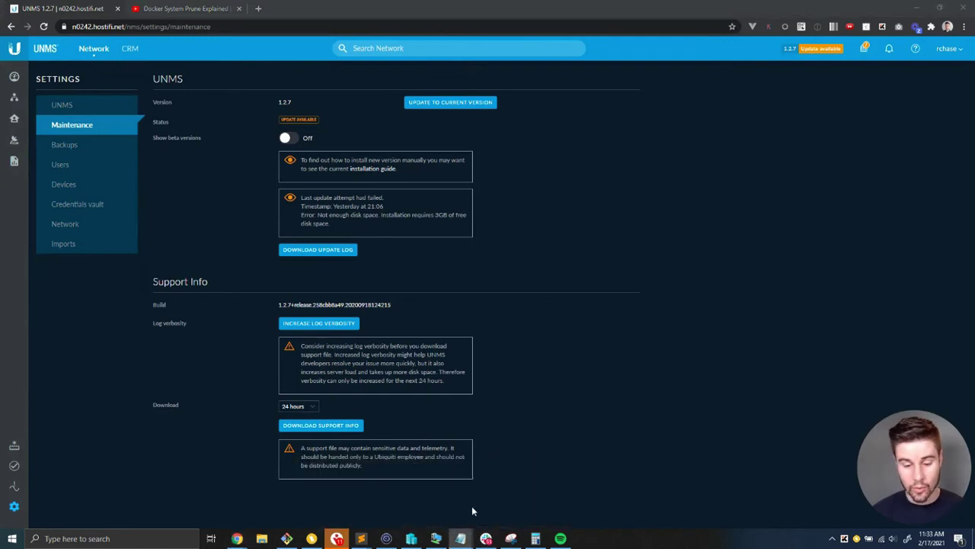
# Return to the SSH session and display the usage help with docker system prune --help.
pyautogui.click(386, 537)
pyautogui.write('docker system prune -a -f')
pyautogui.press('BackSpace')
pyautogui.press('BackSpace')
pyautogui.press('BackSpace')
pyautogui.press('BackSpace')
pyautogui.write('-help')
pyautogui.press('Return')
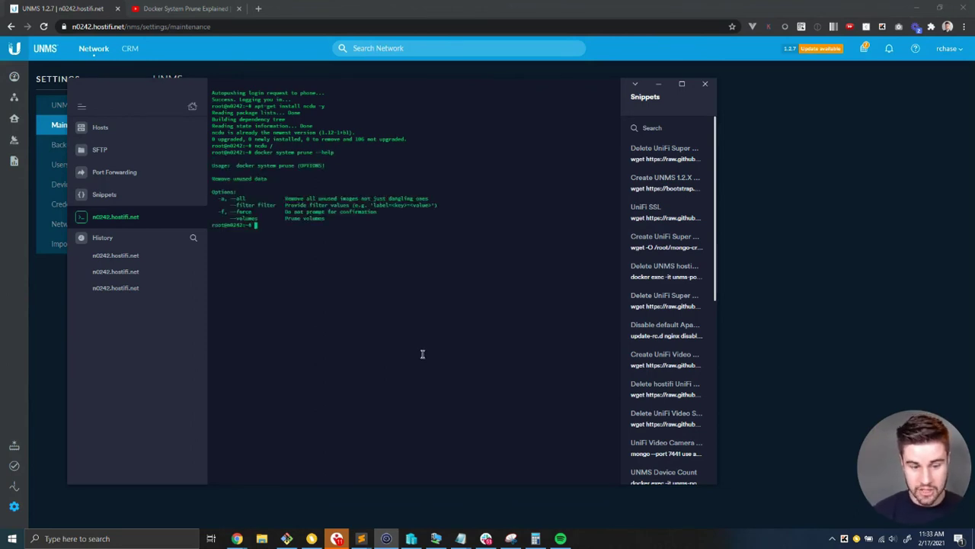
# Remove all unused Docker data without a confirmation prompt by running docker system prune -a -f.
pyautogui.hotkey('ctrl', 'c')
pyautogui.hotkey('ctrl', 'v')
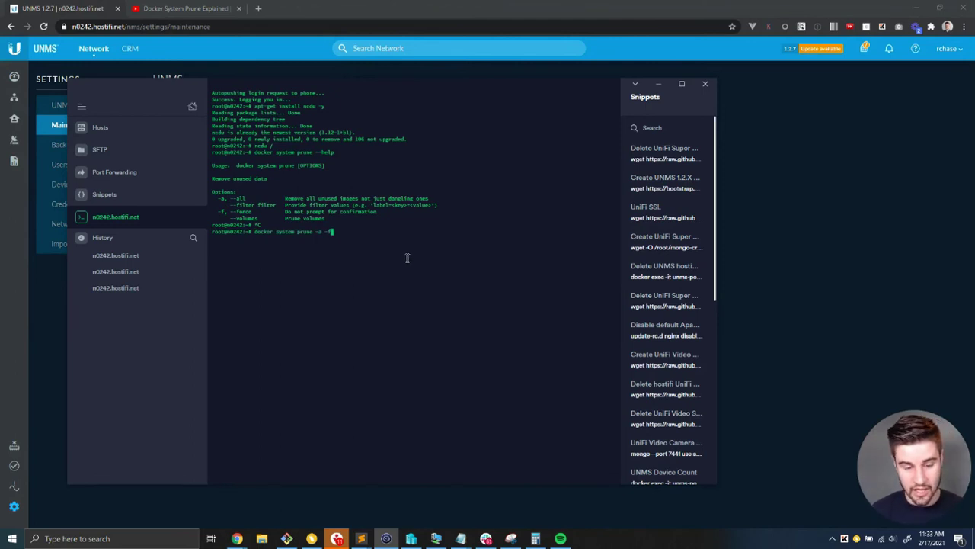
pyautogui.press('Return')
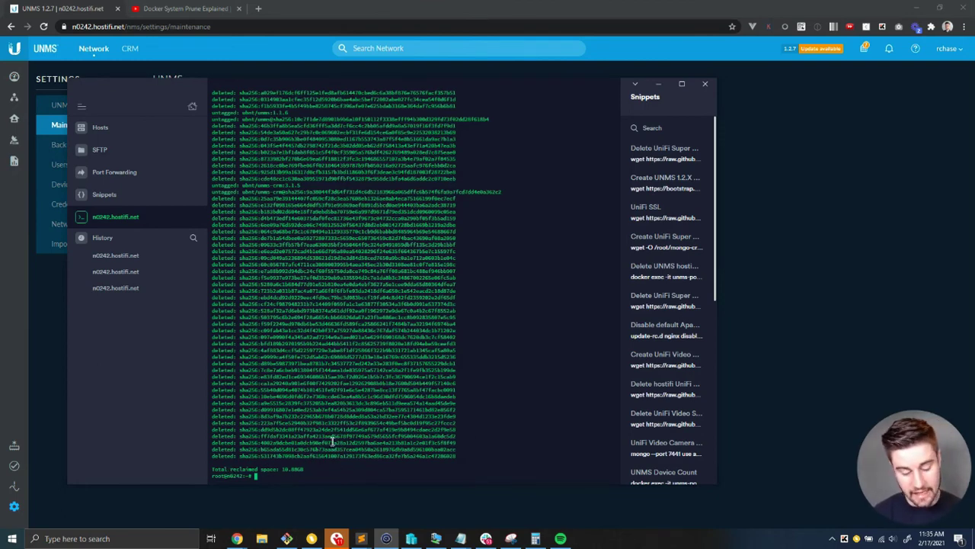
# Run df -h and check the size, used and available space of the root filesystem.
pyautogui.write('df -h')
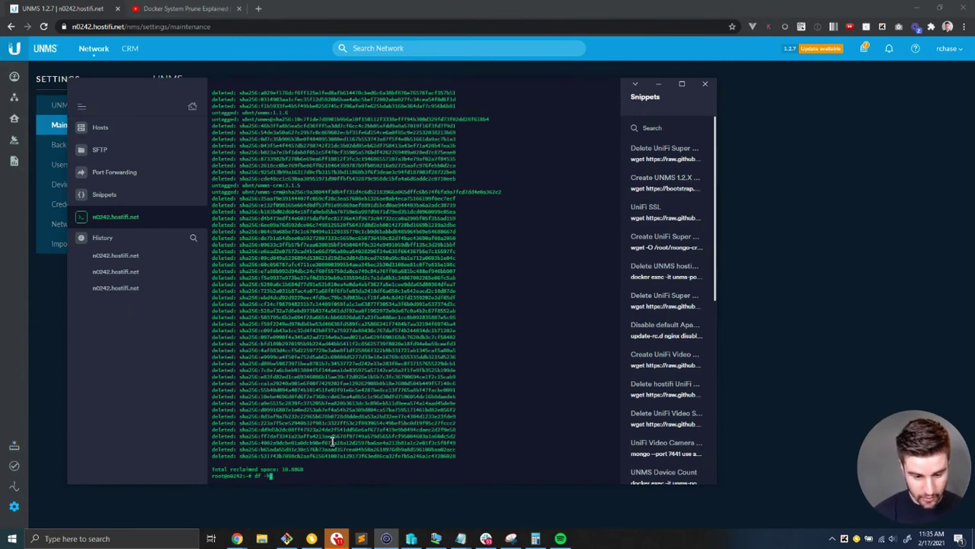
pyautogui.press('Return')
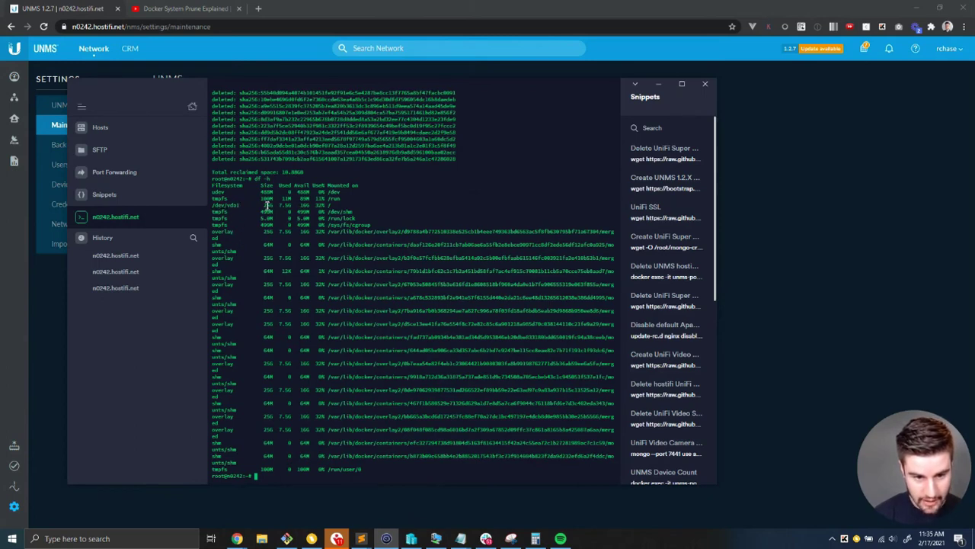
pyautogui.moveTo(263, 205); pyautogui.dragTo(283, 203)
pyautogui.tripleClick(290, 204)
pyautogui.click(296, 205)
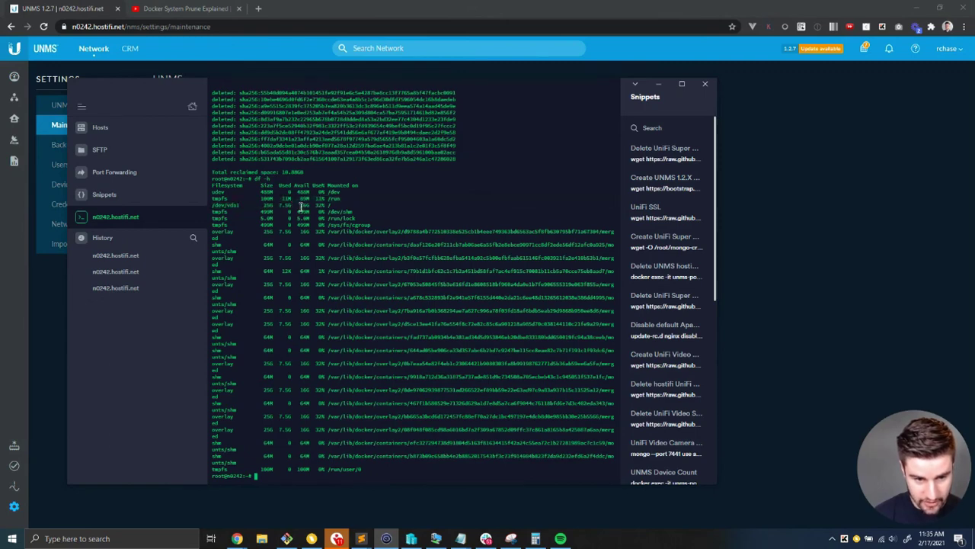
pyautogui.doubleClick(305, 205)
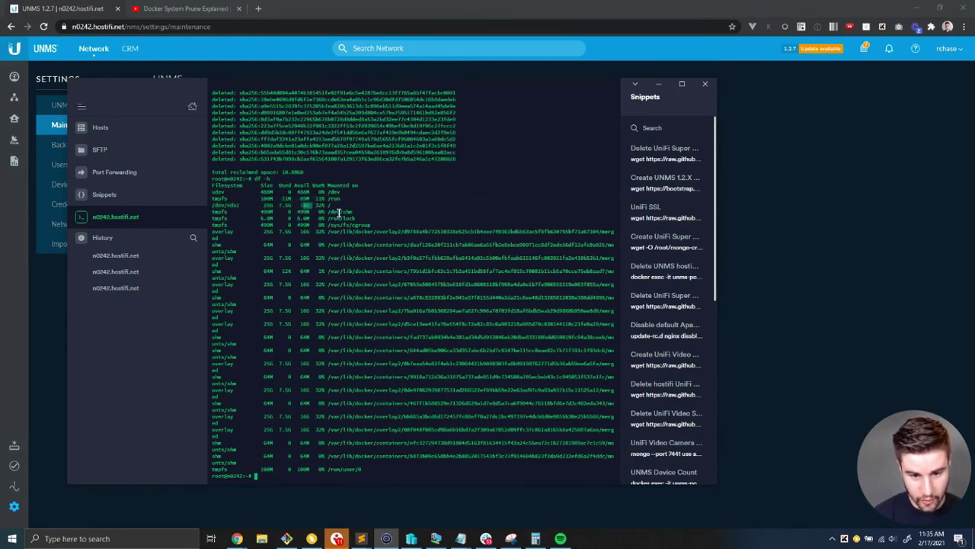
pyautogui.tripleClick(417, 187)
pyautogui.click(452, 206)
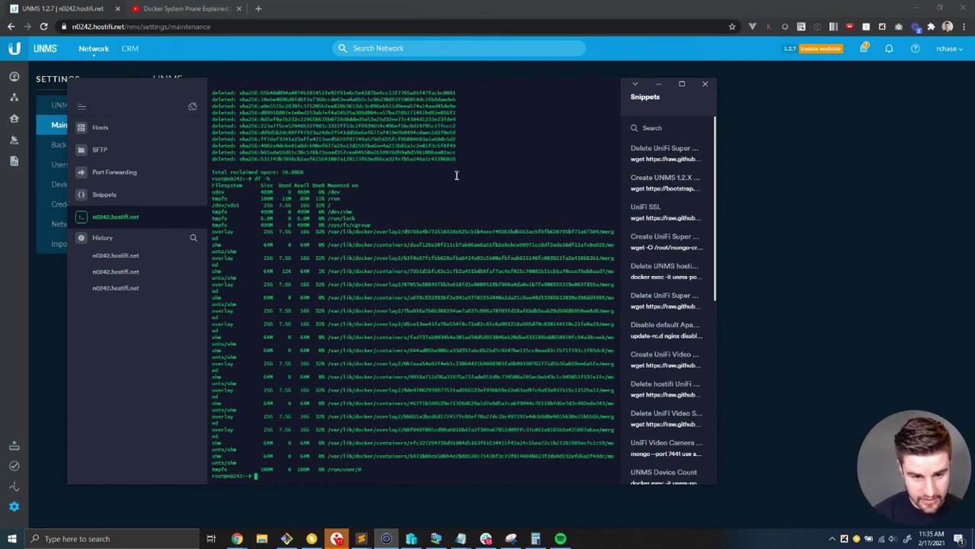
# Return to the UNMS maintenance page in the browser and download and install version 1.3.7.
pyautogui.click(754, 149)
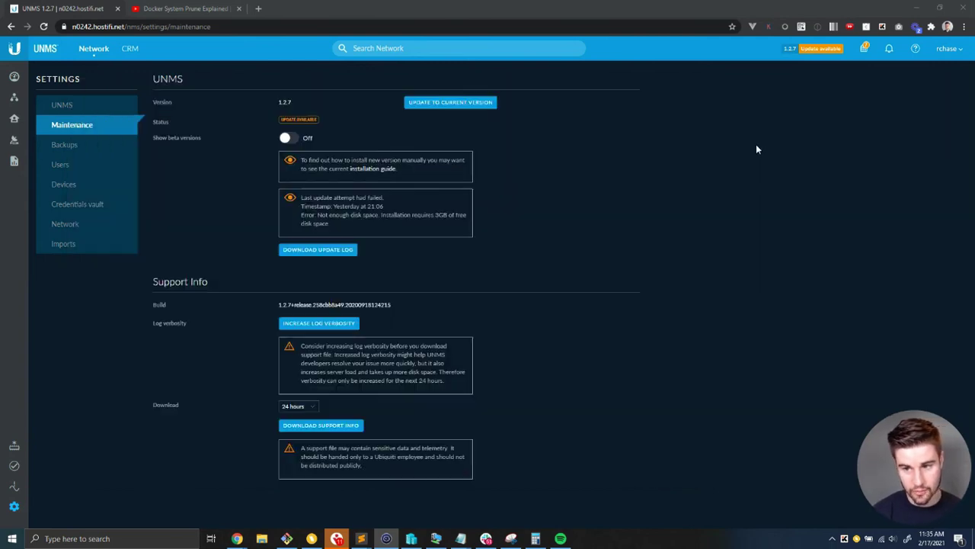
pyautogui.click(490, 104)
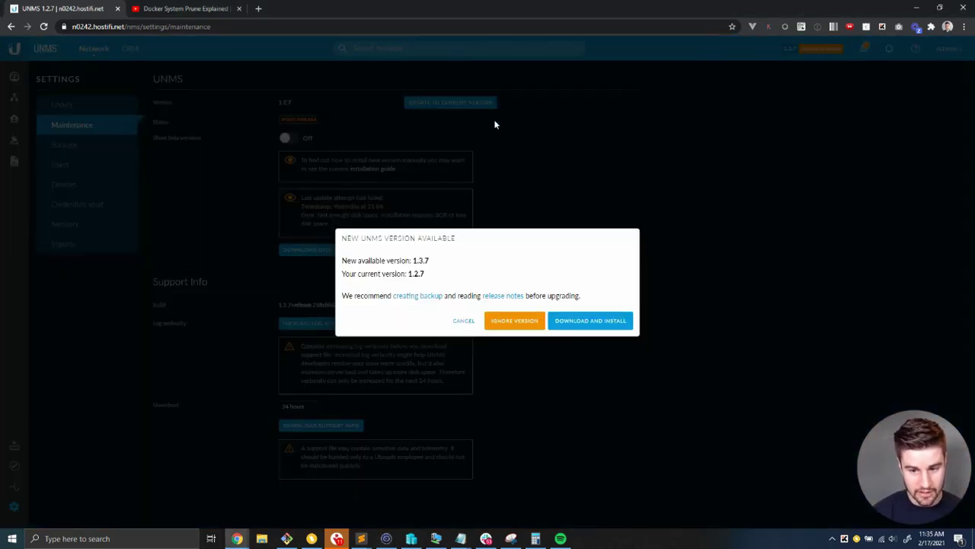
pyautogui.click(578, 323)
pyautogui.click(571, 307)
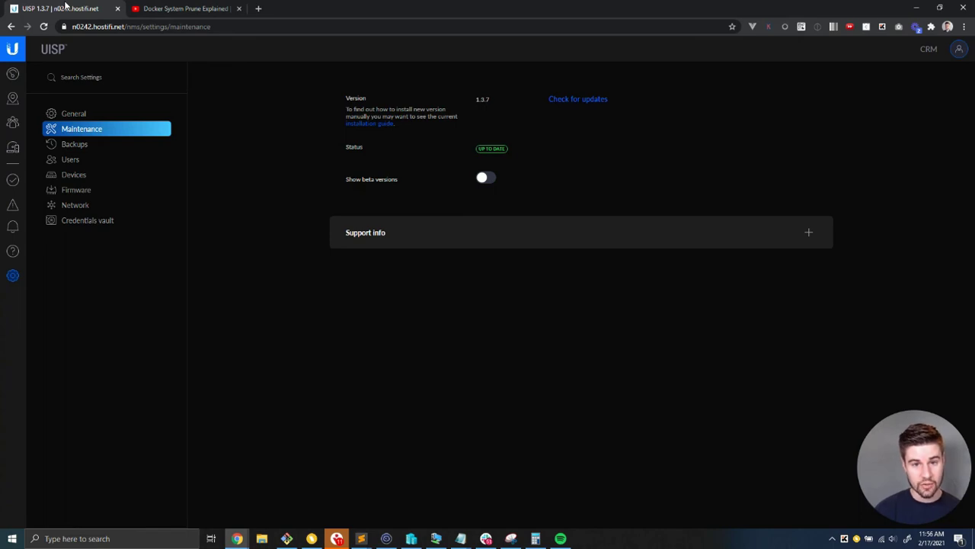
# Open hostifi.net/uisp in a new browser tab.
pyautogui.click(259, 8)
pyautogui.write('hostifi.net/uisp')
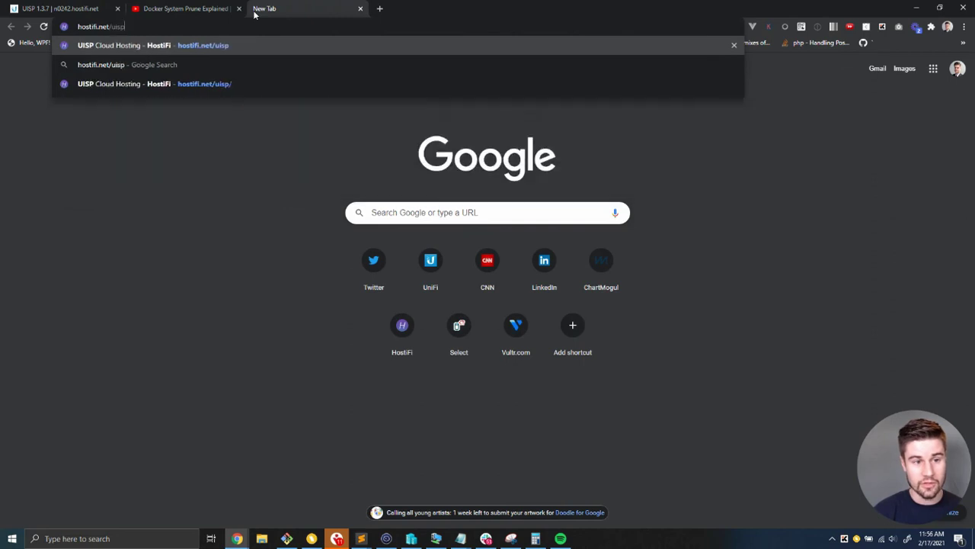
pyautogui.press('Return')
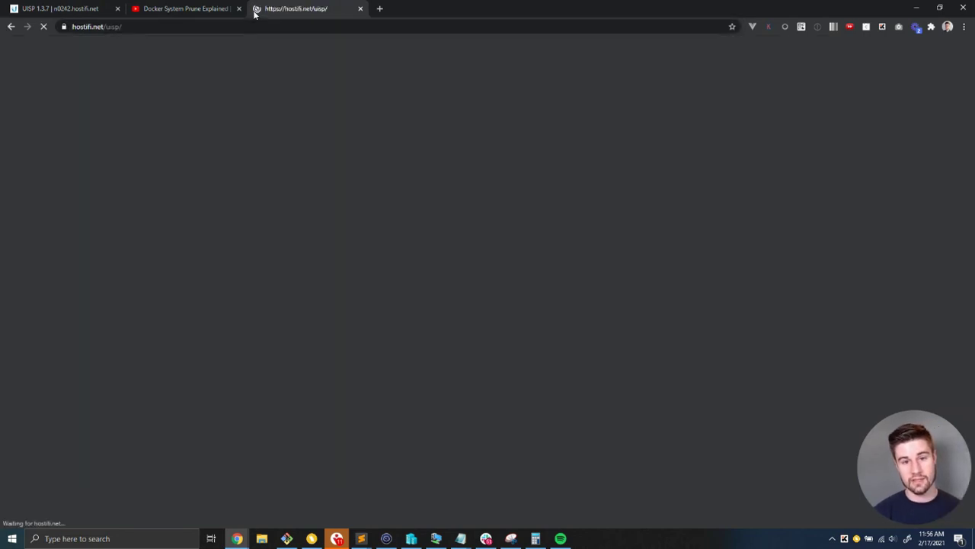